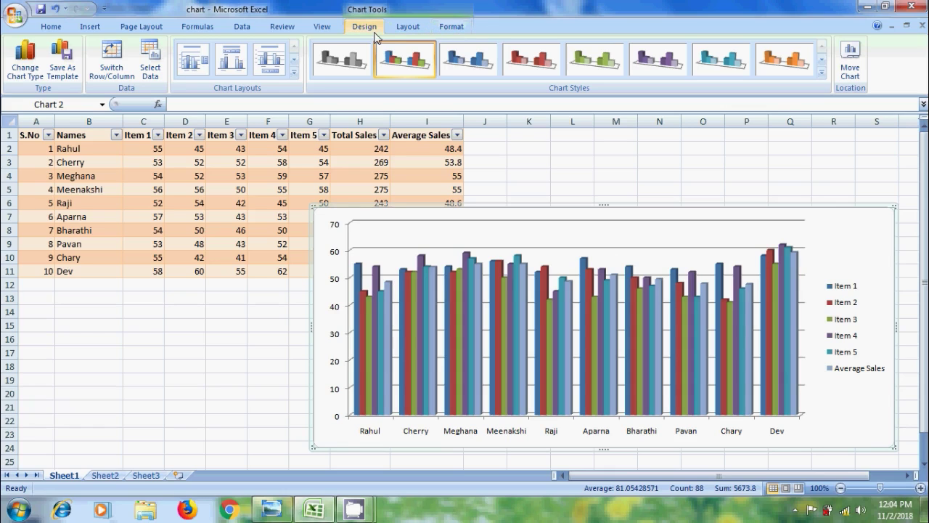
Swap the chart's rows and columns, and swap them back to names along the horizontal axis.
{"action": "left_click", "coordinate": [125, 80]}
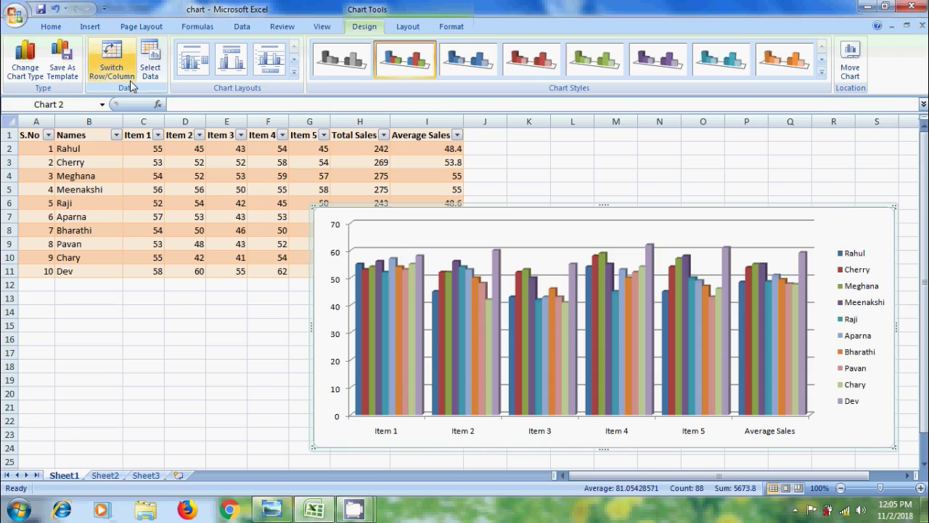
{"action": "left_click", "coordinate": [105, 66]}
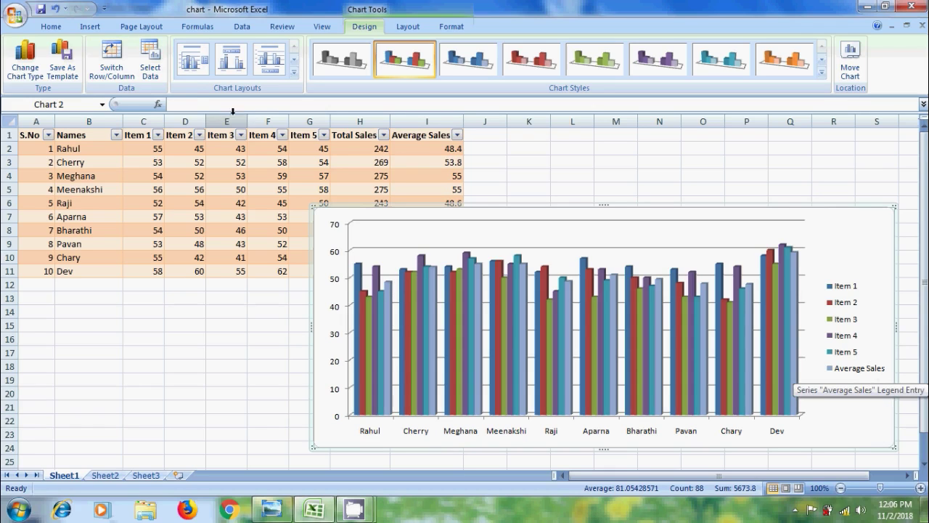
Reorder the chart's data series so that Item 4 comes first, ahead of Item 1.
{"action": "left_click", "coordinate": [159, 64]}
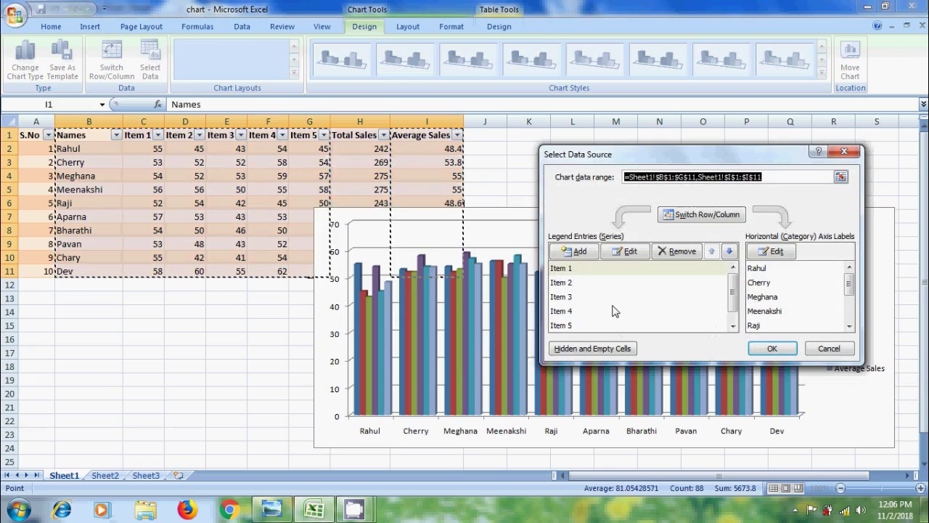
{"action": "left_click", "coordinate": [582, 312]}
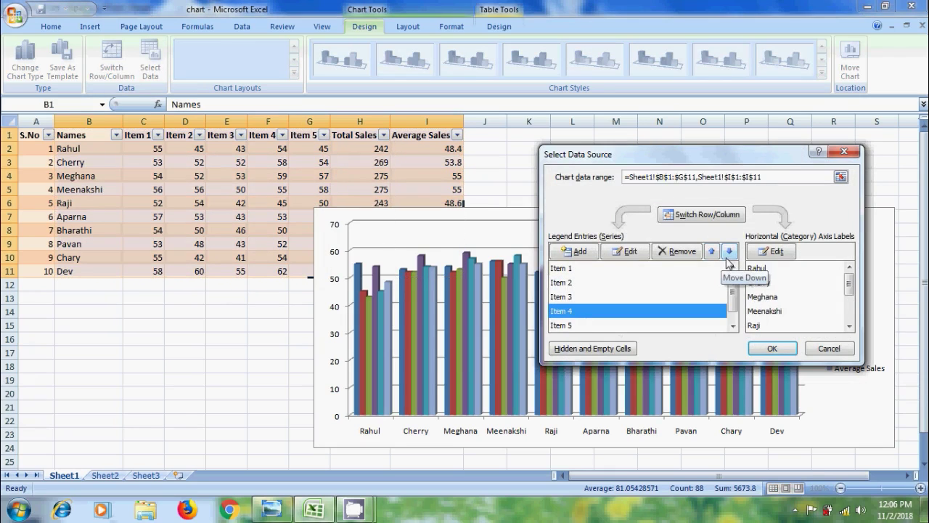
{"action": "left_click", "coordinate": [711, 252]}
{"action": "left_click", "coordinate": [712, 252]}
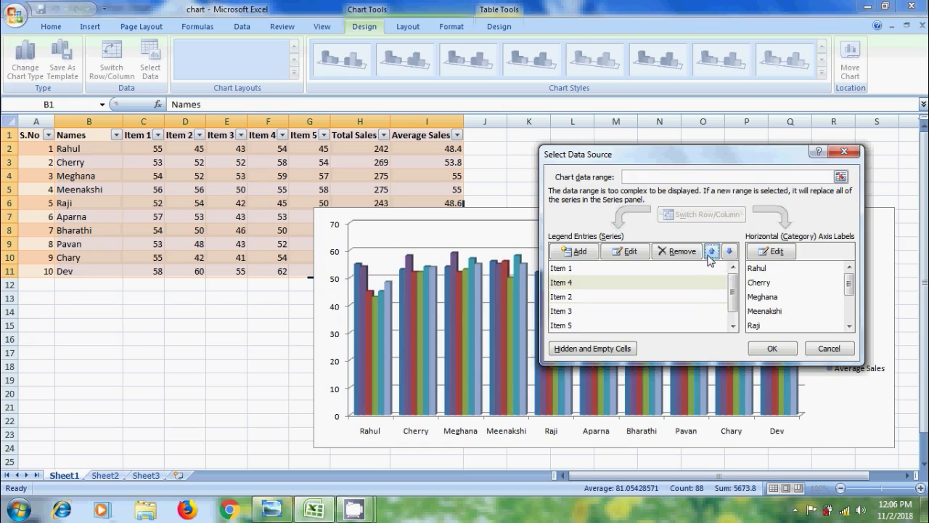
{"action": "left_click", "coordinate": [712, 252]}
{"action": "left_click", "coordinate": [782, 352]}
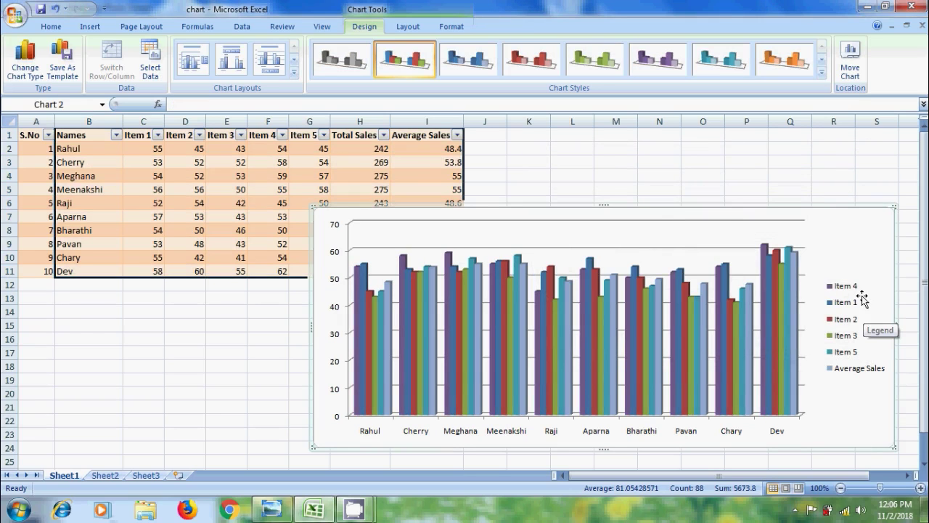
Move the Item 4 series back down to fourth place, between Item 3 and Item 5.
{"action": "left_click", "coordinate": [150, 62]}
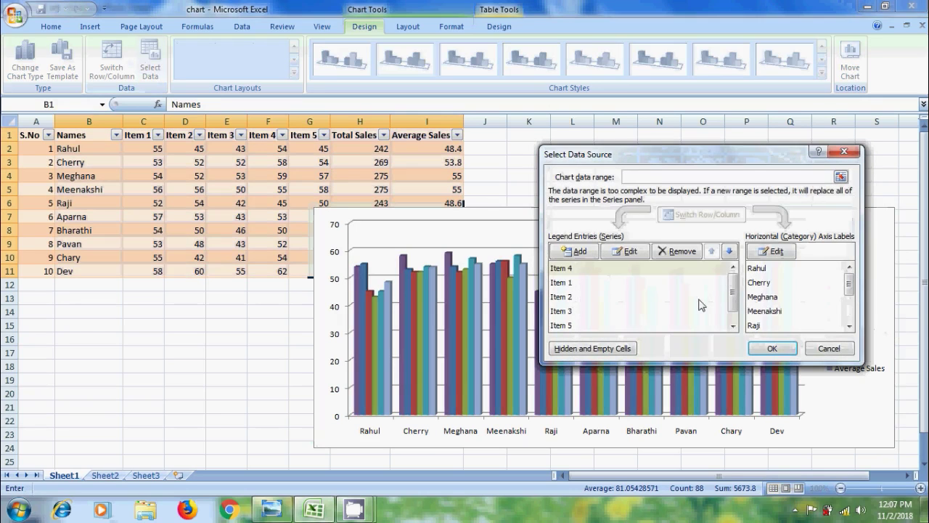
{"action": "left_click", "coordinate": [731, 252]}
{"action": "left_click", "coordinate": [731, 252]}
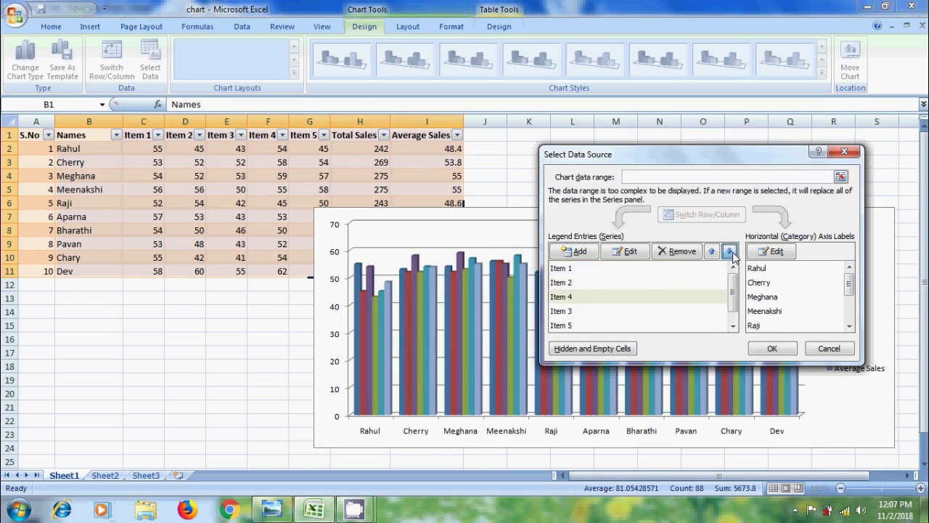
{"action": "left_click", "coordinate": [731, 252]}
{"action": "left_click", "coordinate": [772, 348]}
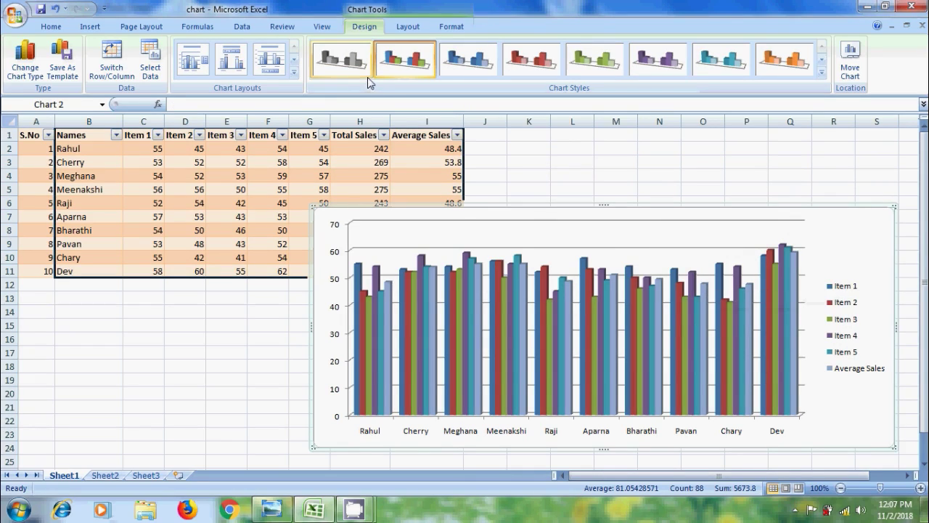
Apply chart Layout 1 and replace the placeholder chart title with the name of the second person in the table.
{"action": "left_click", "coordinate": [295, 73]}
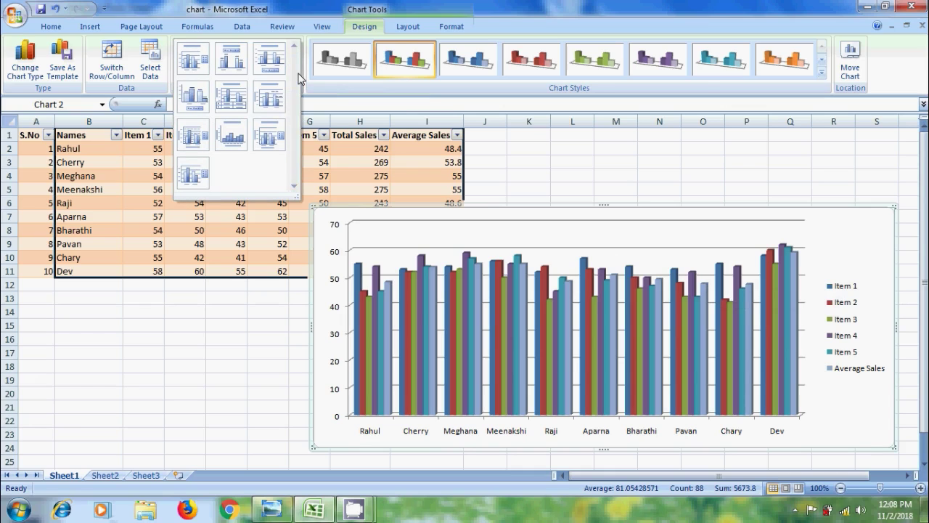
{"action": "left_click", "coordinate": [188, 63]}
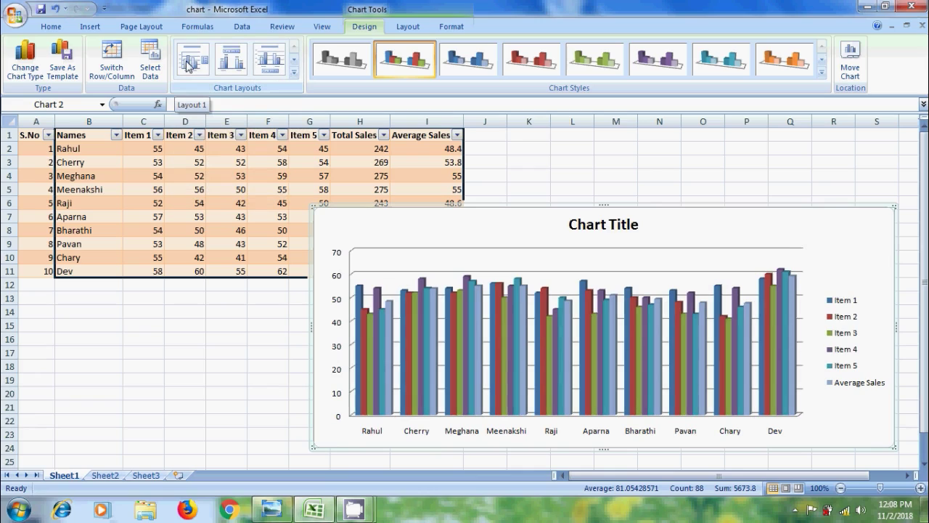
{"action": "left_click", "coordinate": [633, 228]}
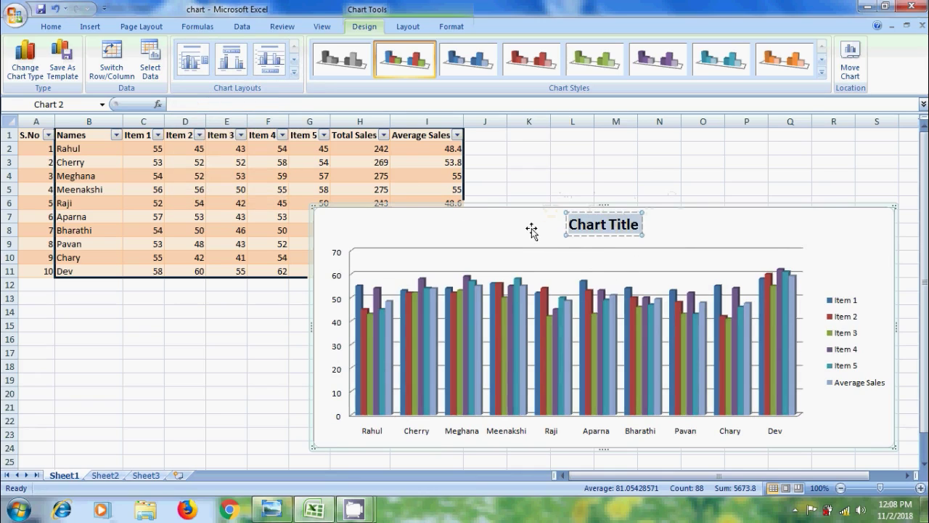
{"action": "type", "text": "Cherry"}
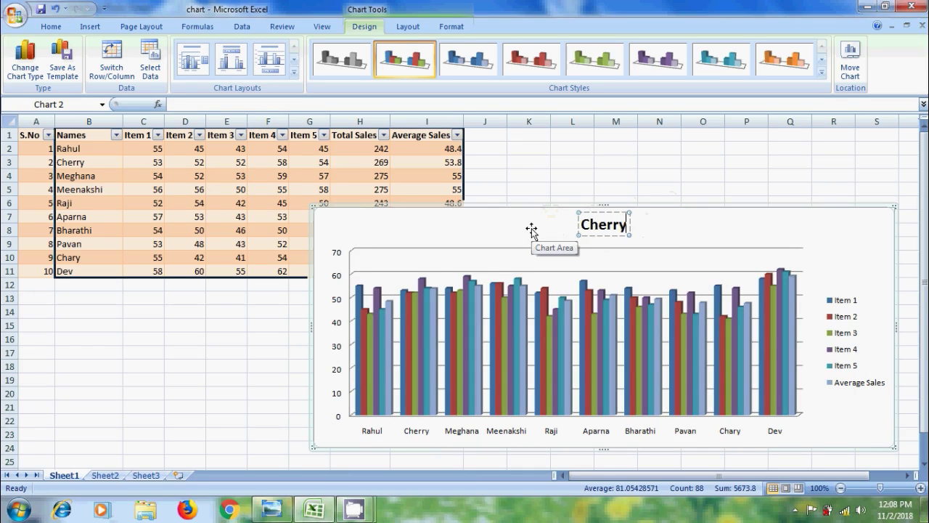
Try chart Layouts 2, 3, 4 and 5 on the column chart one after another.
{"action": "left_click", "coordinate": [294, 71]}
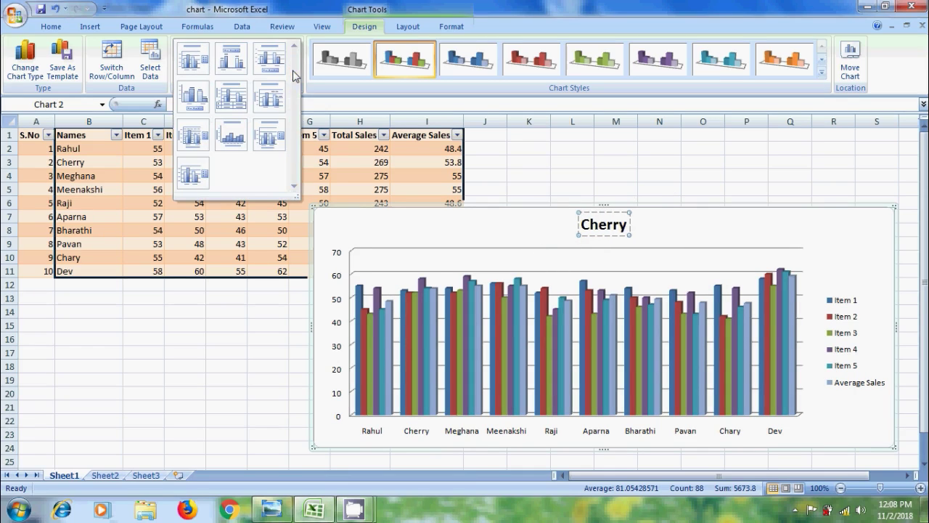
{"action": "left_click", "coordinate": [232, 60]}
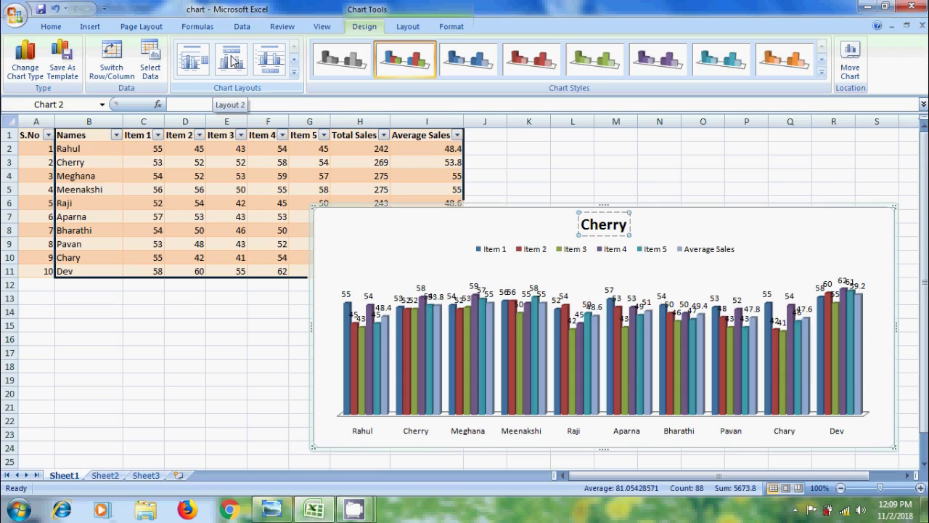
{"action": "left_click", "coordinate": [295, 72]}
{"action": "left_click", "coordinate": [277, 70]}
{"action": "left_click", "coordinate": [294, 72]}
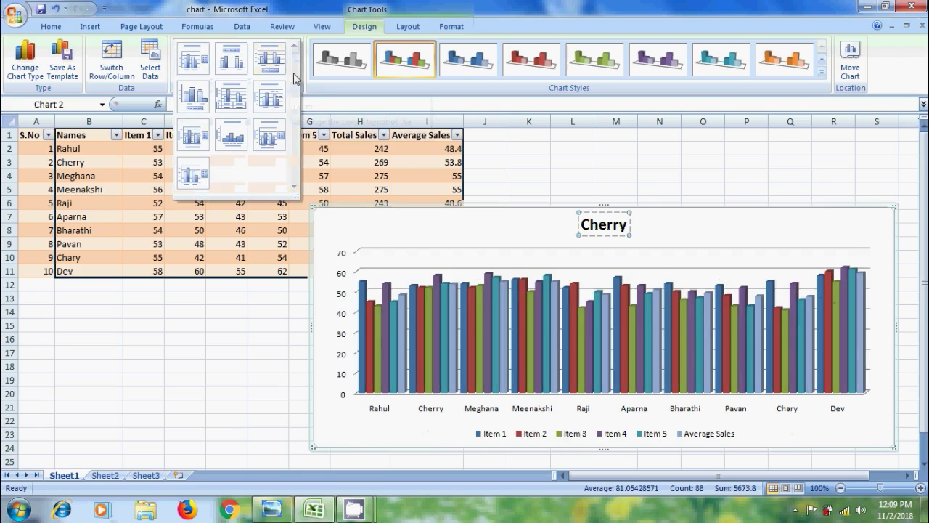
{"action": "left_click", "coordinate": [205, 94]}
{"action": "left_click", "coordinate": [294, 72]}
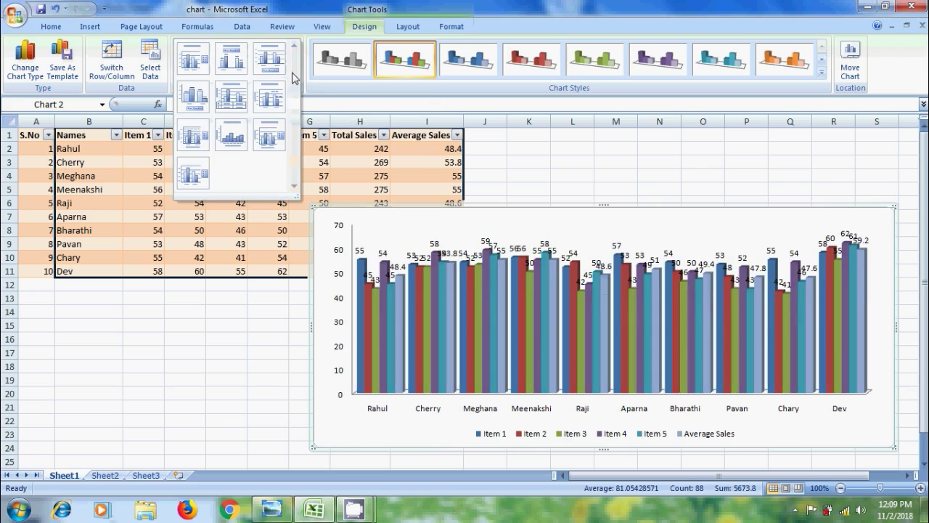
{"action": "left_click", "coordinate": [239, 94]}
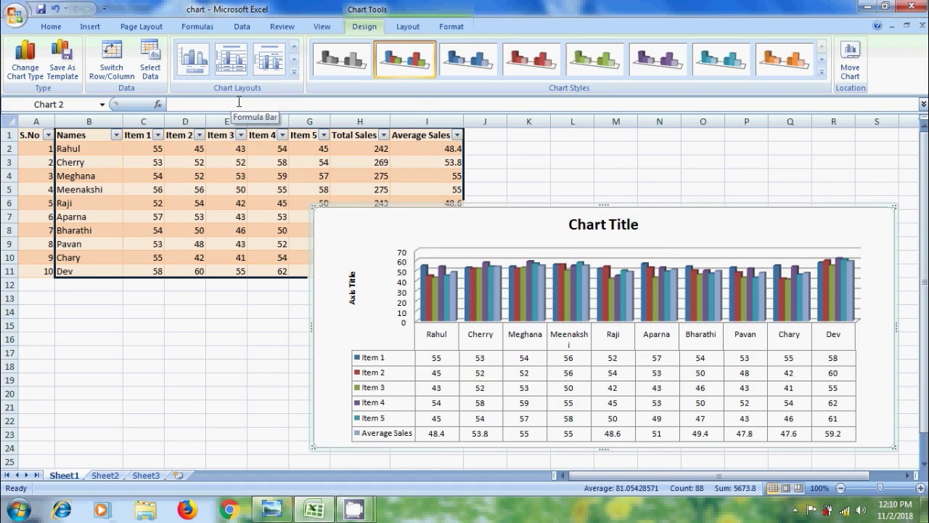
Apply chart Layout 7, with both axis titles and a legend, and title the horizontal axis "Names".
{"action": "left_click", "coordinate": [295, 72]}
{"action": "left_click", "coordinate": [205, 131]}
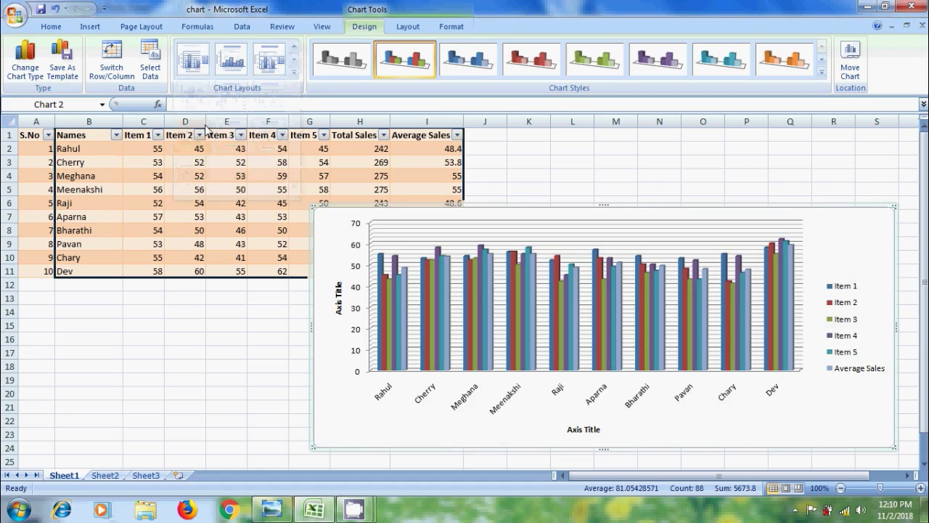
{"action": "left_click", "coordinate": [590, 431]}
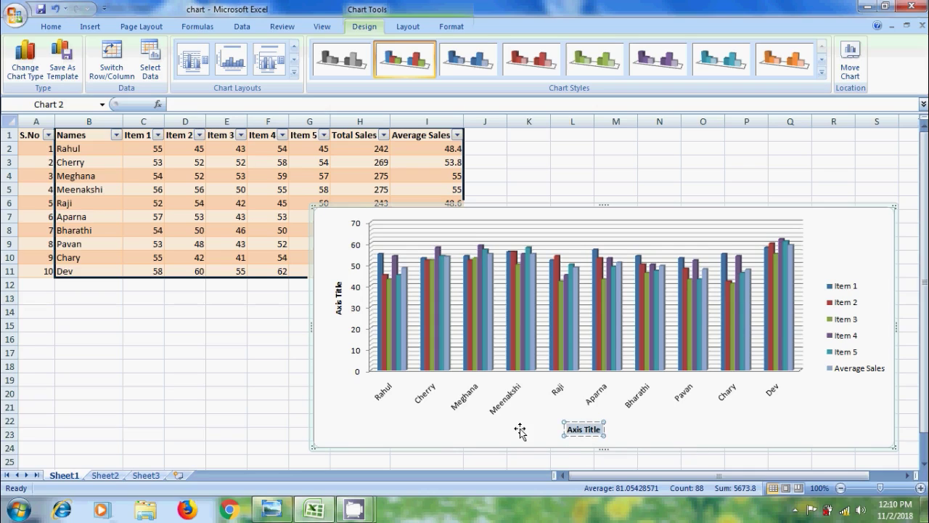
{"action": "type", "text": "Names"}
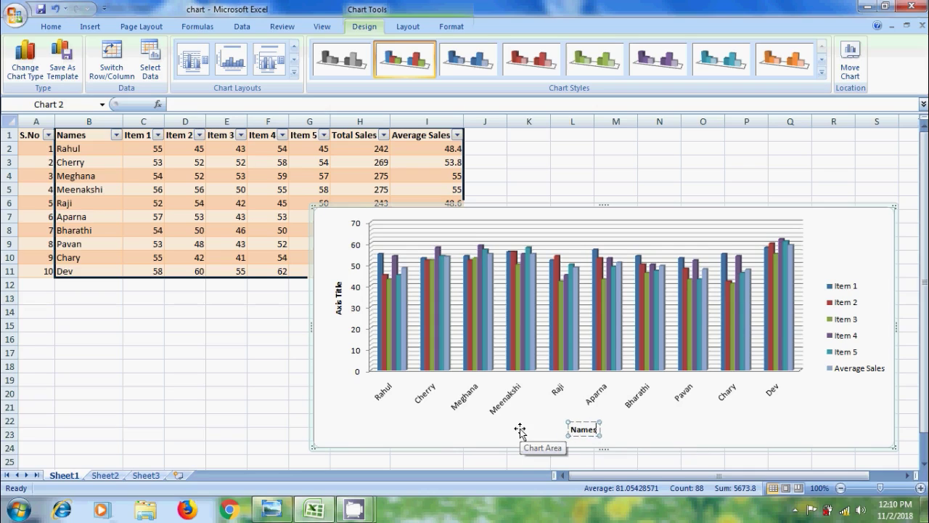
Replace the vertical axis's placeholder title with "Sales".
{"action": "left_click", "coordinate": [339, 296]}
{"action": "left_click_drag", "start_coordinate": [339, 287], "coordinate": [341, 303]}
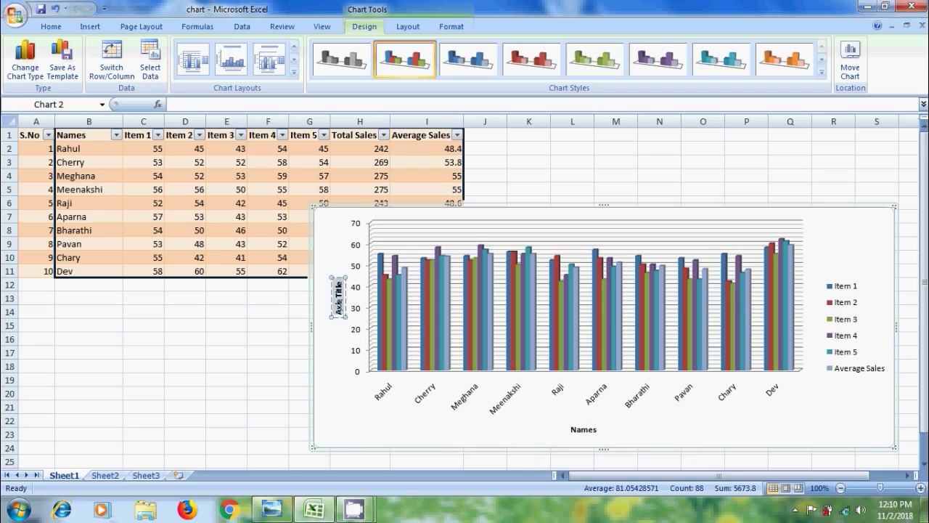
{"action": "type", "text": "sales"}
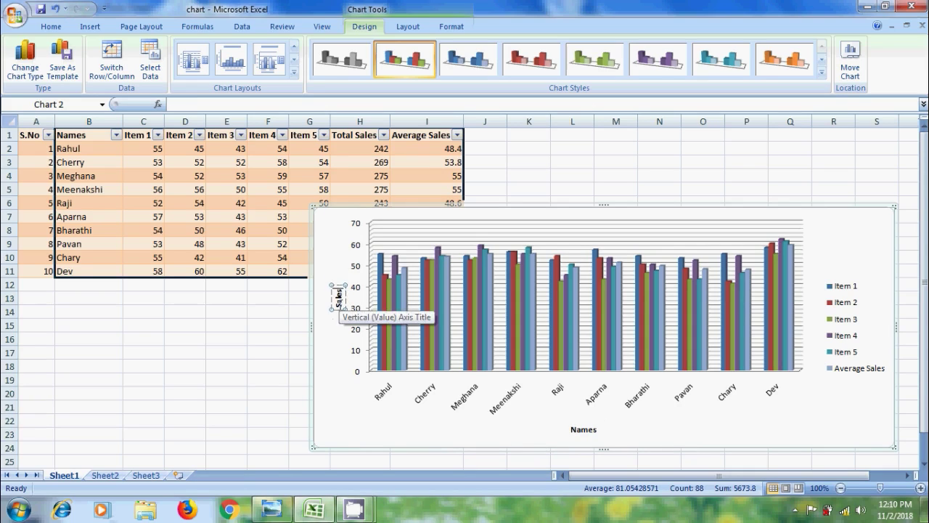
{"action": "left_click", "coordinate": [345, 349]}
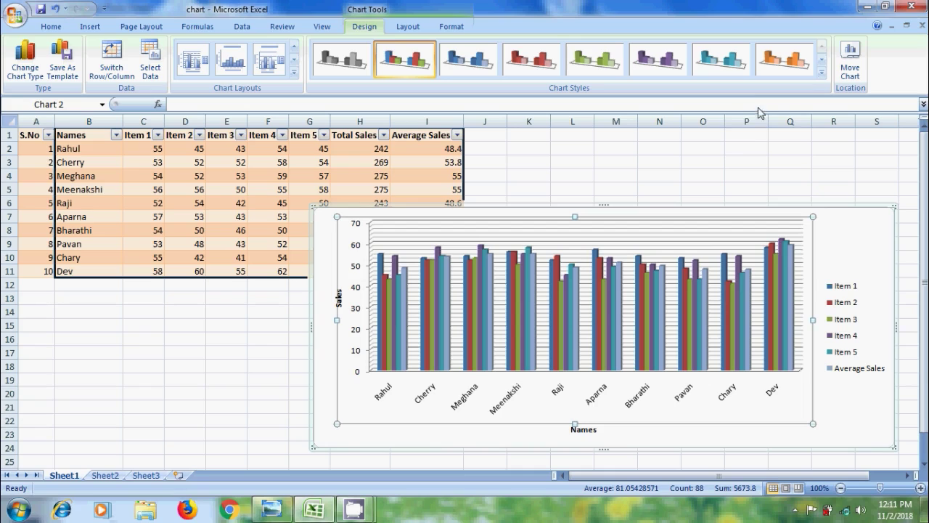
Try the first-row blue, second-row purple and fourth-row red chart styles on the chart.
{"action": "left_click", "coordinate": [823, 73]}
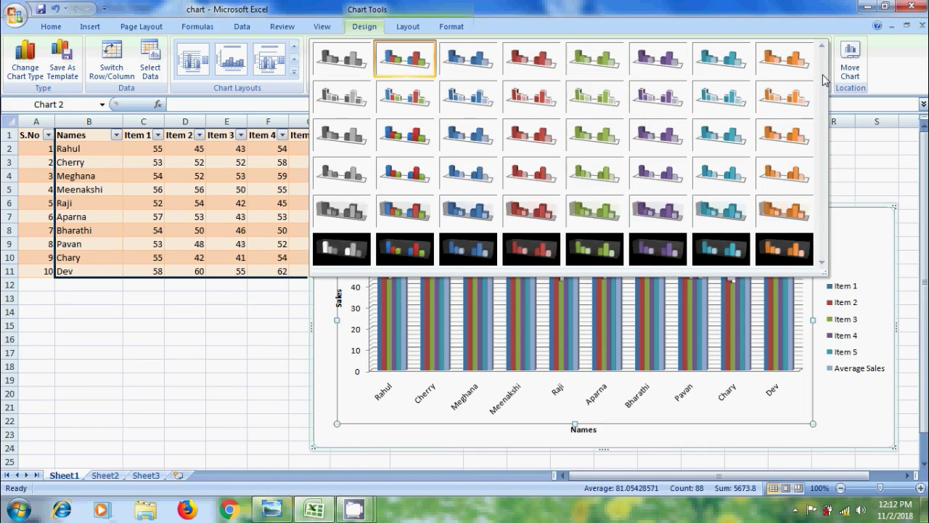
{"action": "left_click", "coordinate": [480, 61]}
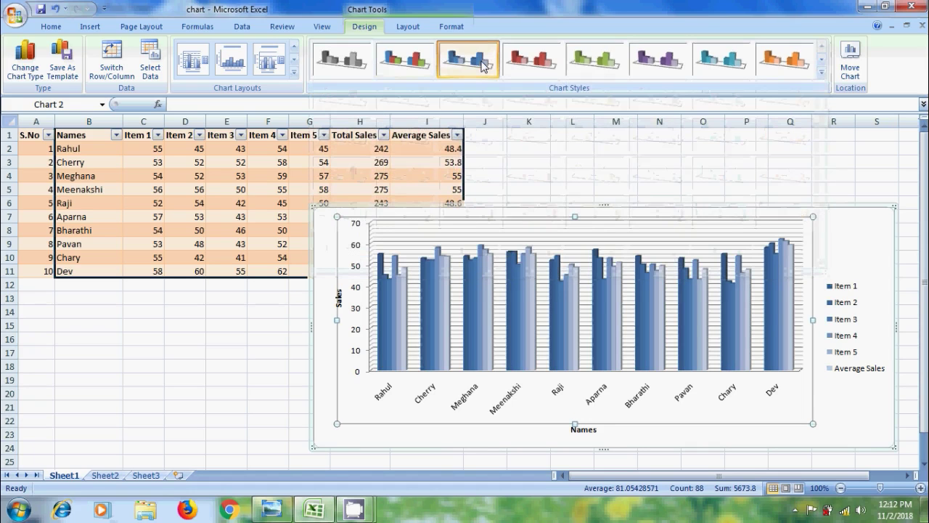
{"action": "left_click", "coordinate": [825, 76]}
{"action": "left_click", "coordinate": [658, 97]}
{"action": "left_click", "coordinate": [825, 76]}
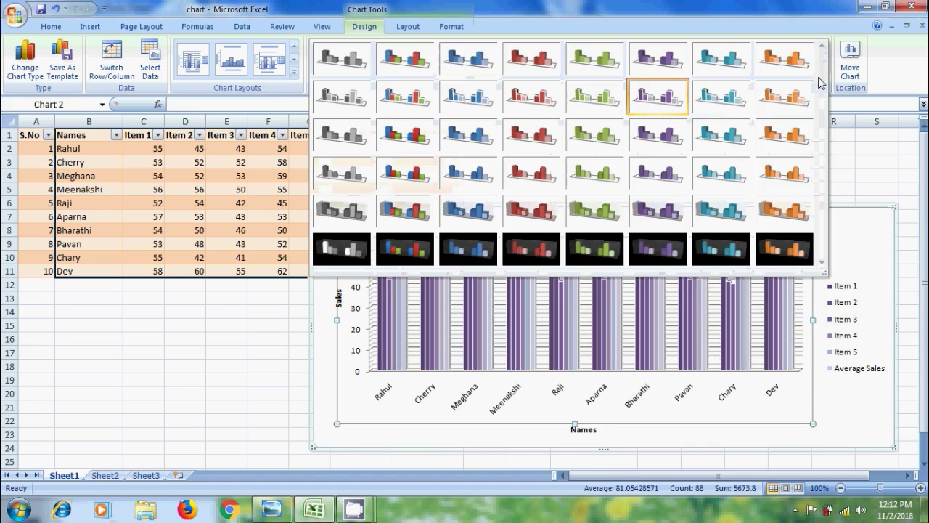
{"action": "left_click", "coordinate": [540, 181]}
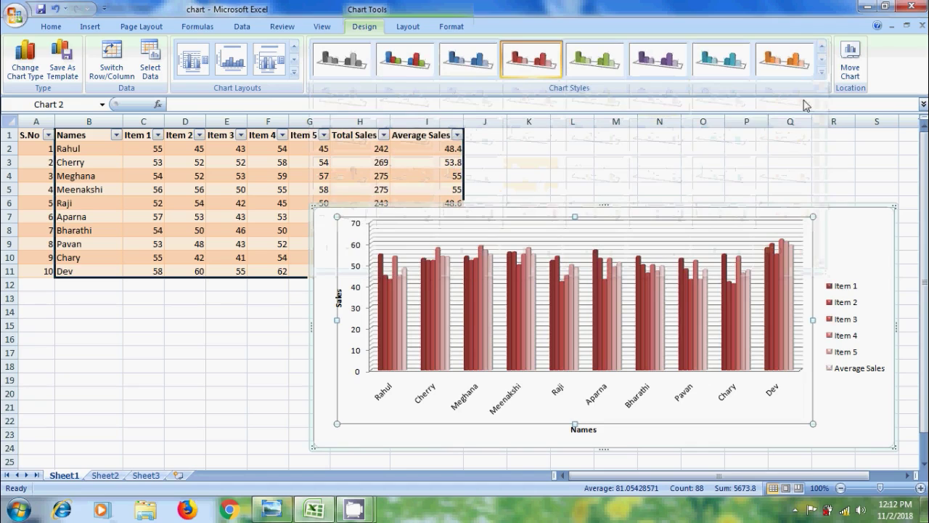
Apply the red chart style with the black background to the chart.
{"action": "left_click", "coordinate": [823, 76]}
{"action": "left_click", "coordinate": [542, 255]}
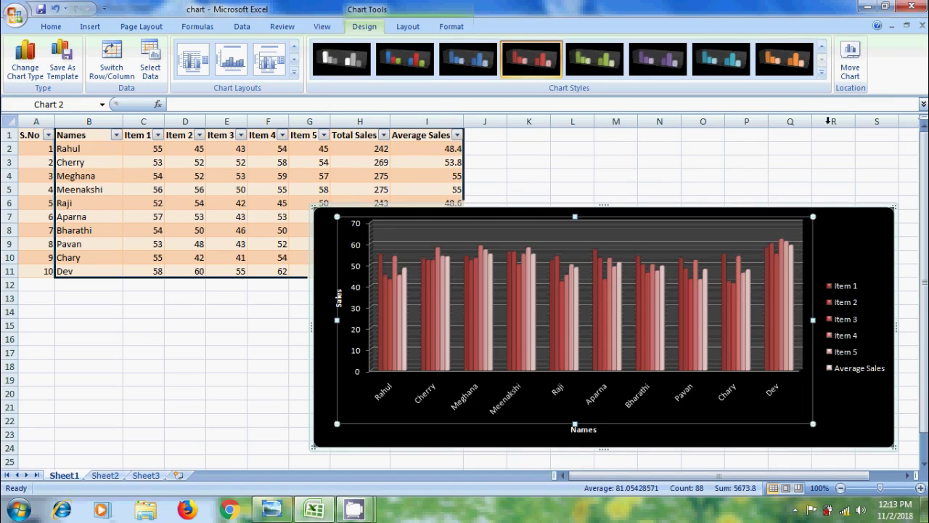
Move the chart to its own new sheet named Chart1.
{"action": "left_click", "coordinate": [853, 71]}
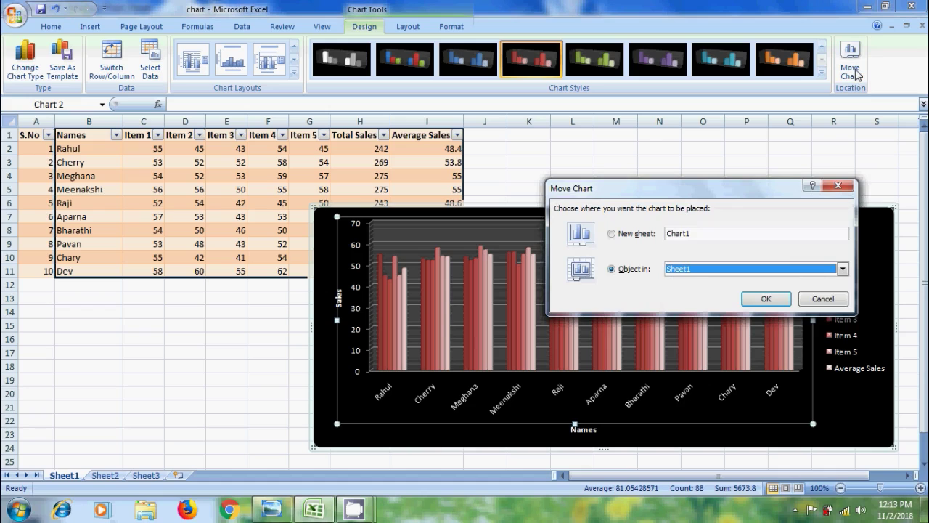
{"action": "left_click", "coordinate": [613, 234]}
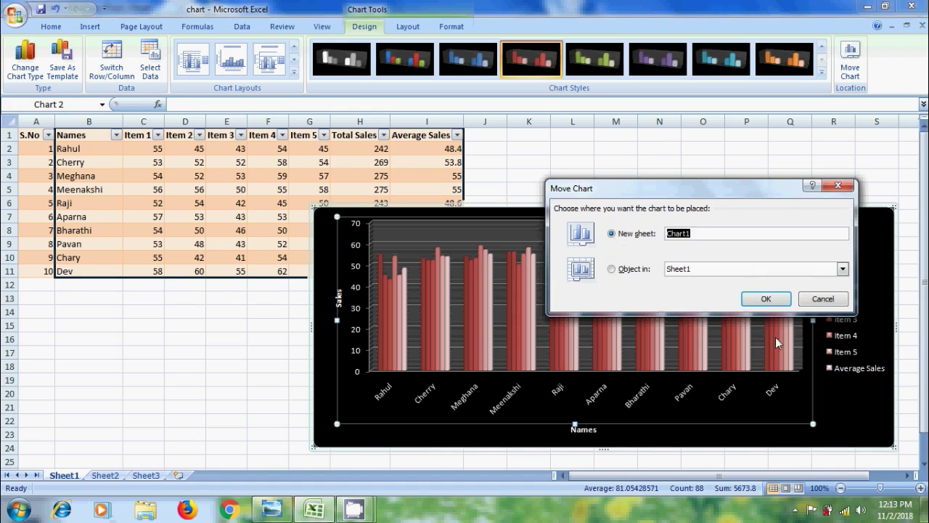
{"action": "left_click", "coordinate": [769, 299]}
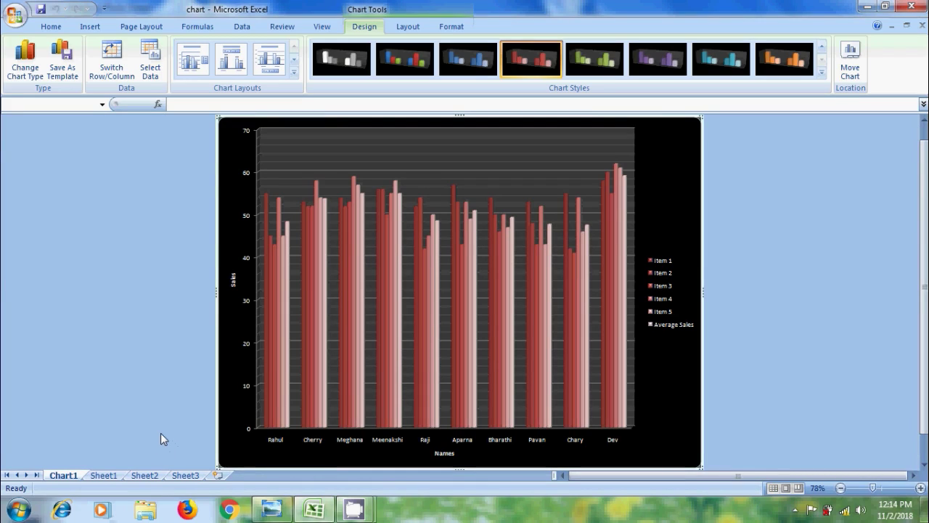
Move the chart from its own chart sheet into Sheet2 as an embedded object.
{"action": "left_click", "coordinate": [862, 65]}
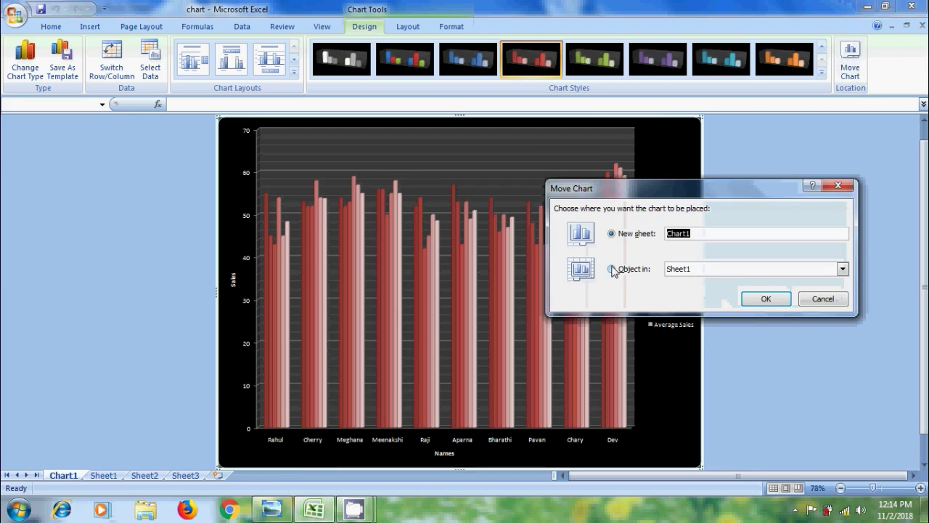
{"action": "left_click", "coordinate": [612, 269]}
{"action": "left_click", "coordinate": [843, 269]}
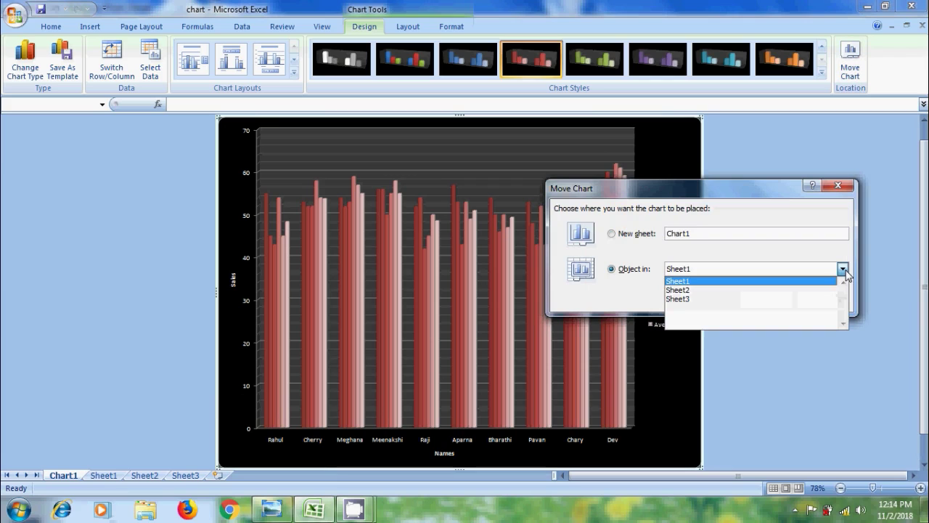
{"action": "left_click", "coordinate": [681, 290]}
{"action": "left_click", "coordinate": [766, 299]}
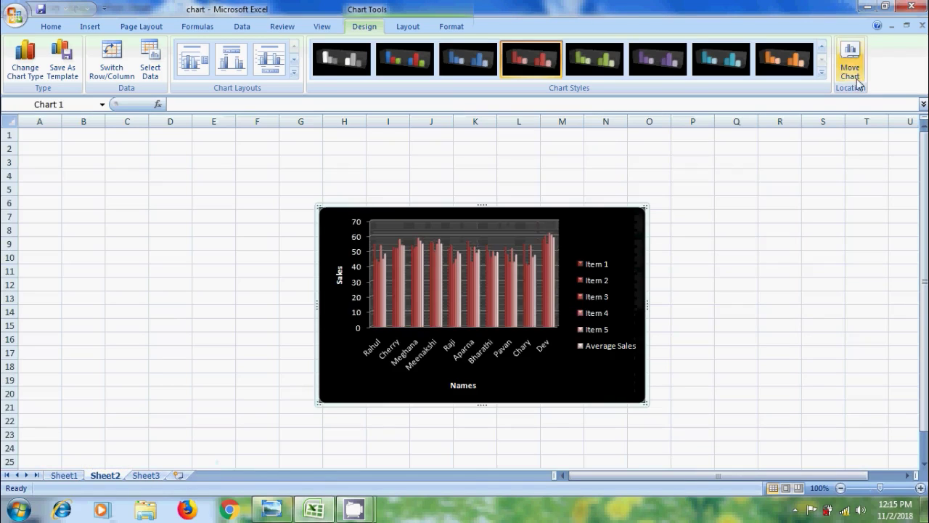
Move the chart into Sheet1 as an embedded object and enlarge it to reach about column S and row 22.
{"action": "left_click", "coordinate": [850, 61]}
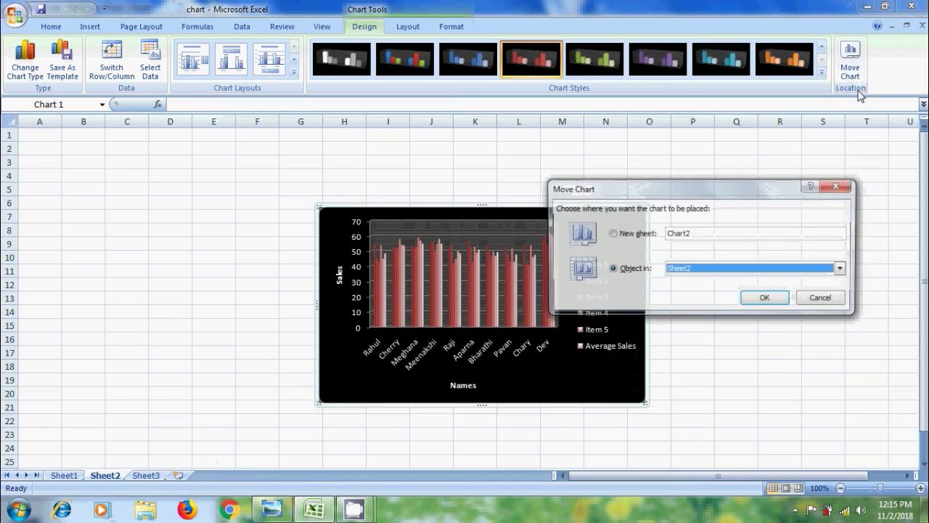
{"action": "left_click", "coordinate": [843, 268]}
{"action": "left_click", "coordinate": [697, 281]}
{"action": "left_click", "coordinate": [763, 298]}
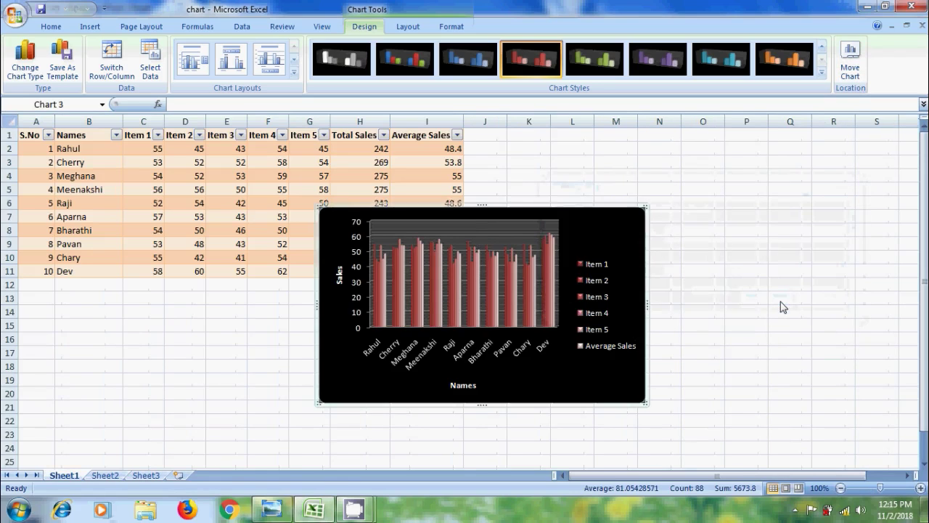
{"action": "left_click_drag", "start_coordinate": [646, 401], "coordinate": [905, 427]}
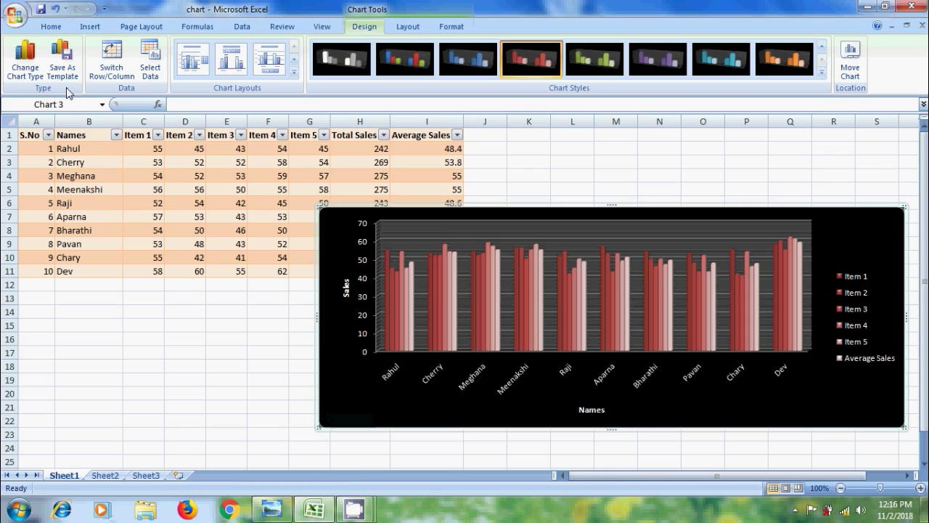
Change the chart type to the 3-D pyramid column subtype and display the full set of chart styles.
{"action": "left_click", "coordinate": [25, 70]}
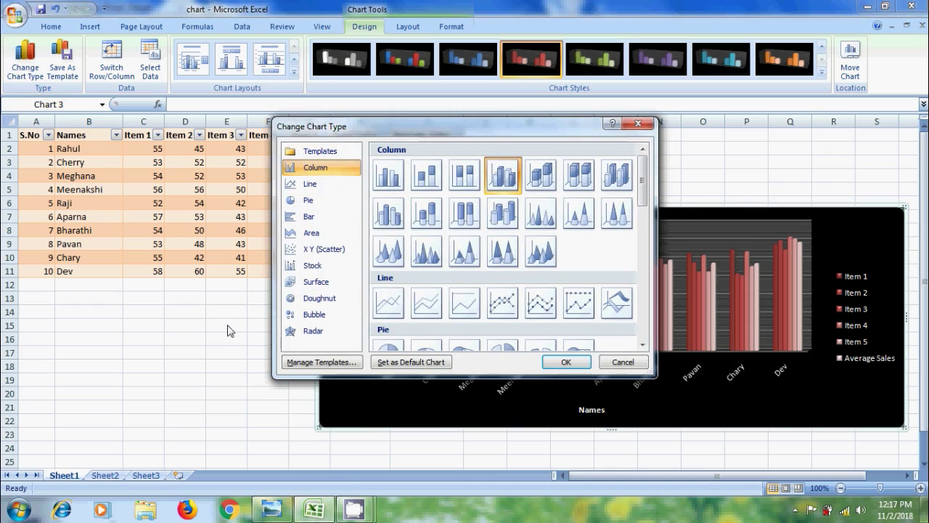
{"action": "left_click", "coordinate": [546, 257]}
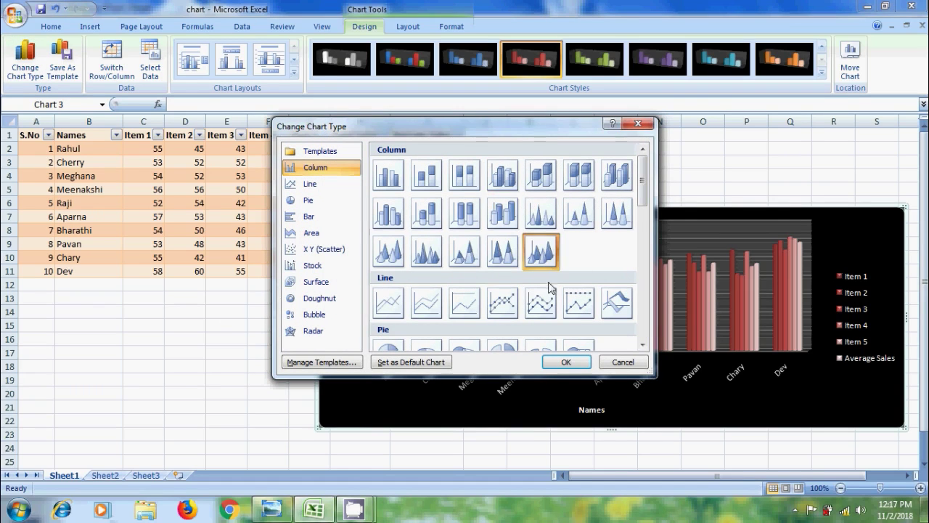
{"action": "left_click", "coordinate": [574, 362]}
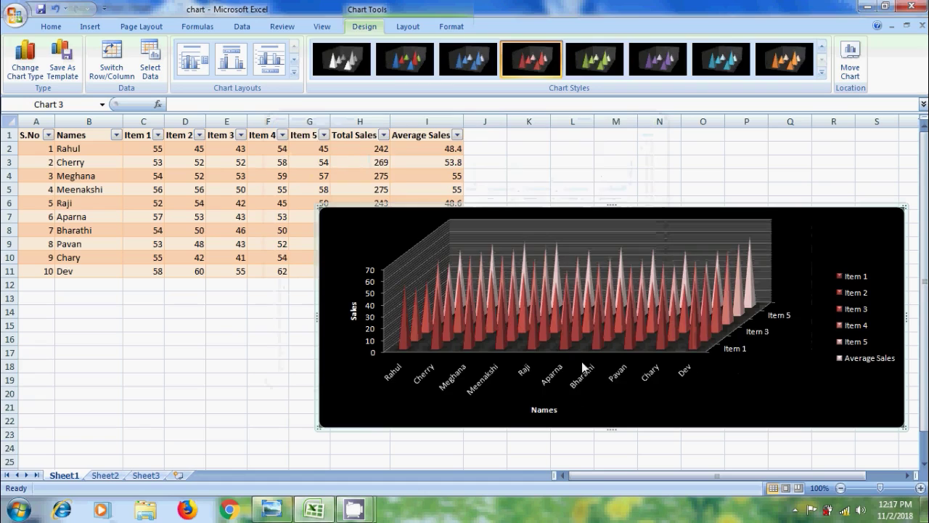
{"action": "left_click", "coordinate": [822, 75]}
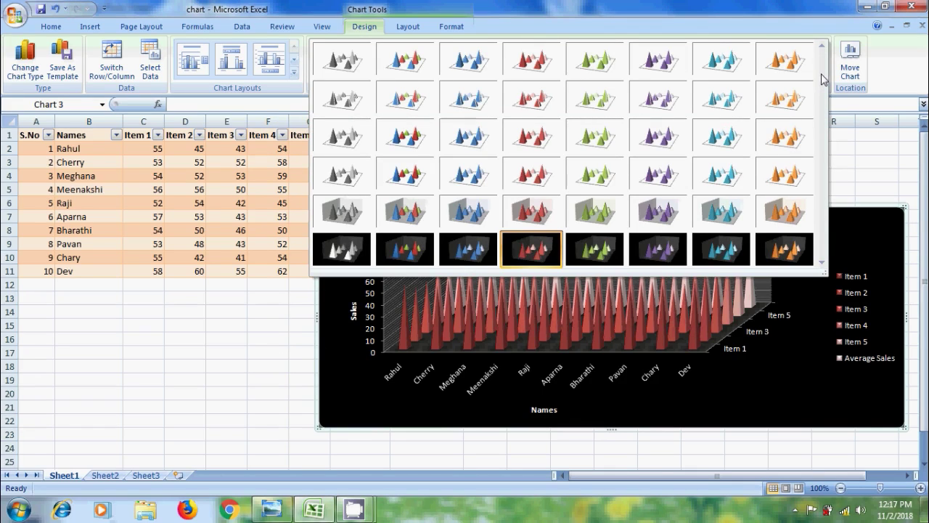
Switch to the format chart image in Windows Photo Viewer and minimize both it and the Excel window.
{"action": "left_click", "coordinate": [262, 508]}
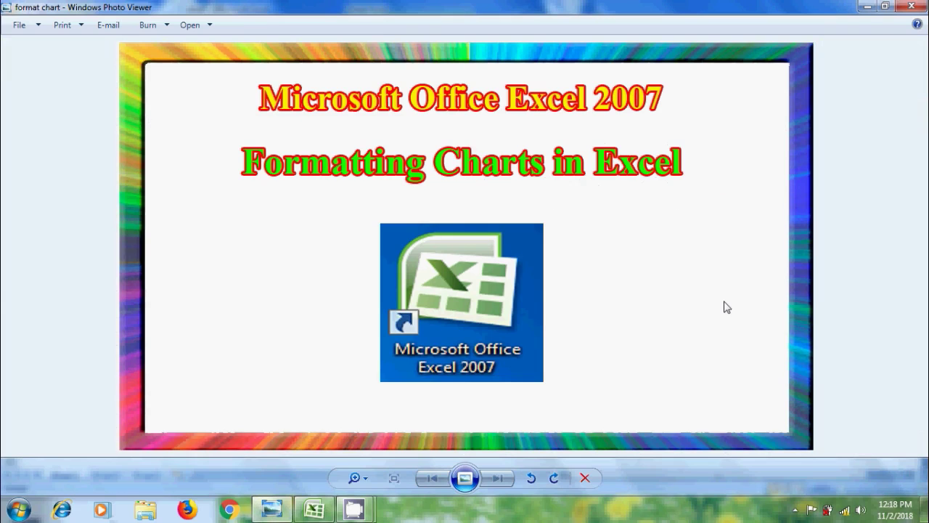
{"action": "left_click", "coordinate": [866, 6]}
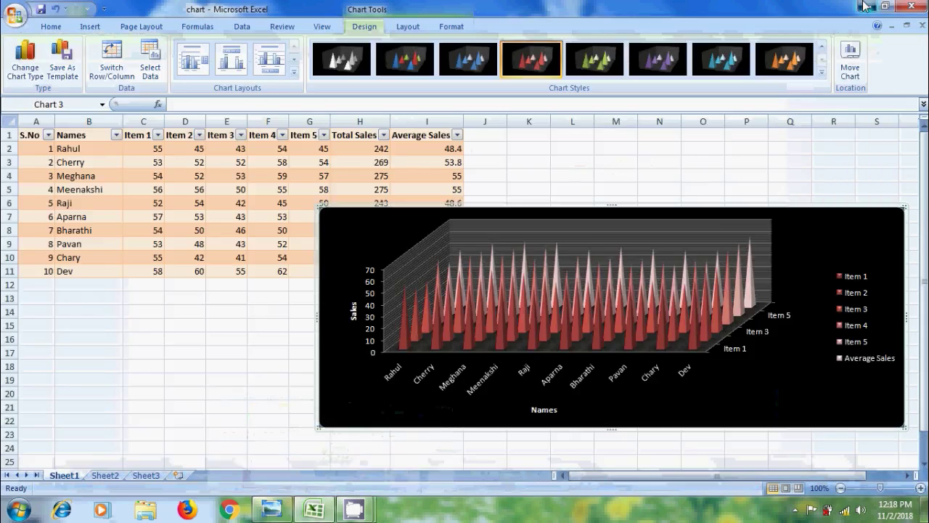
{"action": "left_click", "coordinate": [866, 6]}
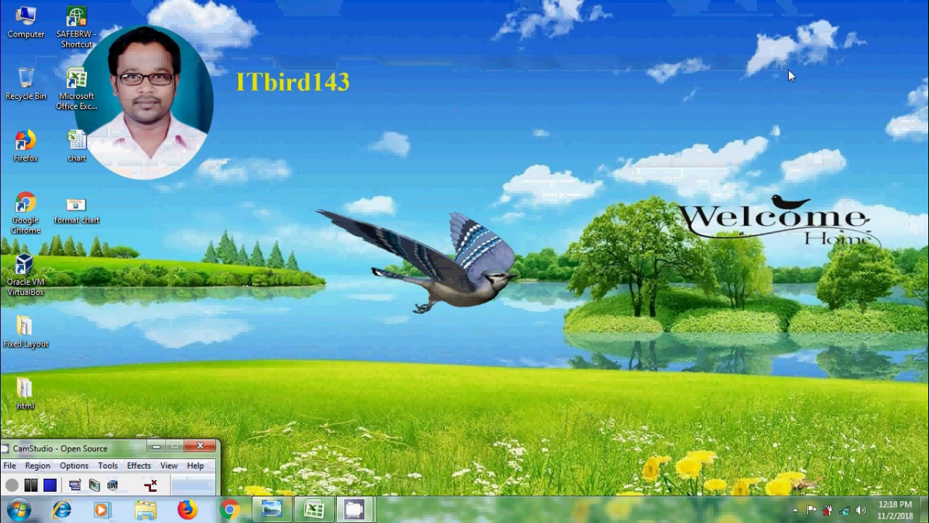